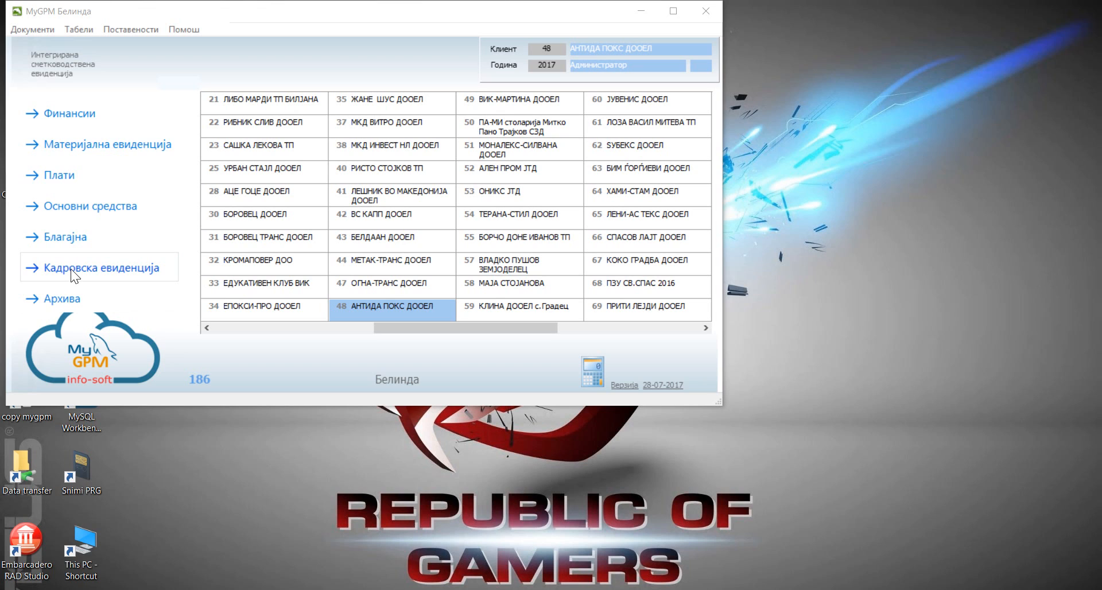
Open the Кадровска евиденција module on the all-employees overview for 2017.
left_click(121, 29)
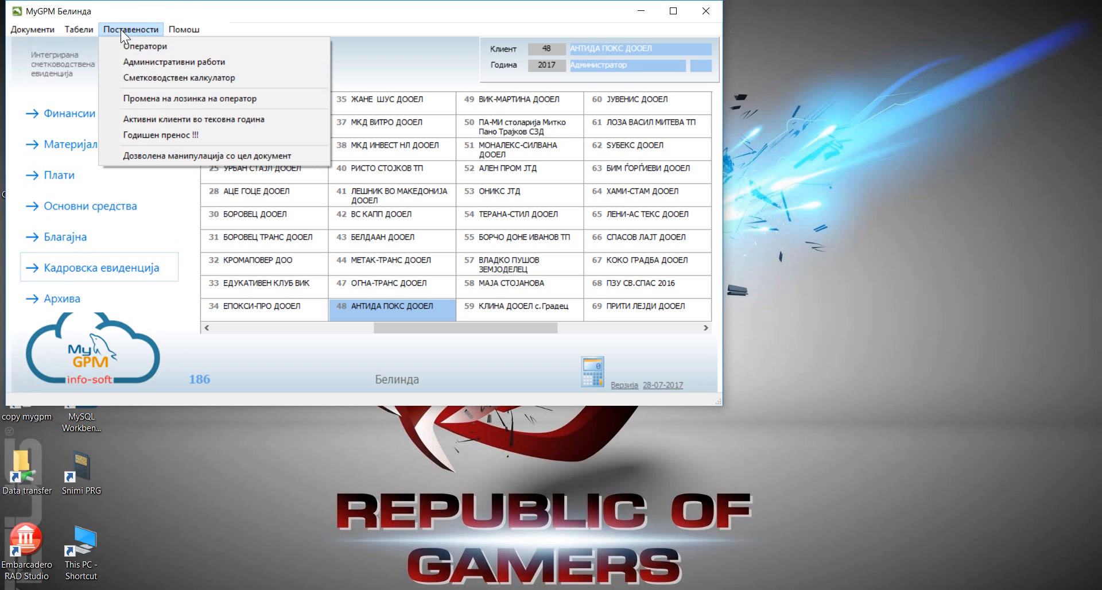
left_click(147, 158)
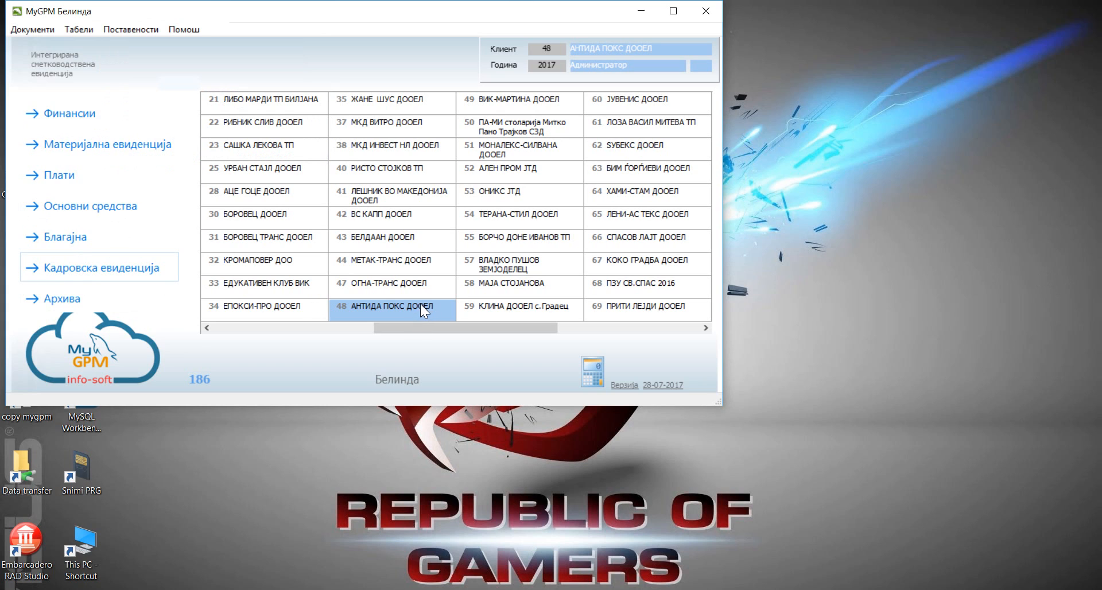
left_click(91, 267)
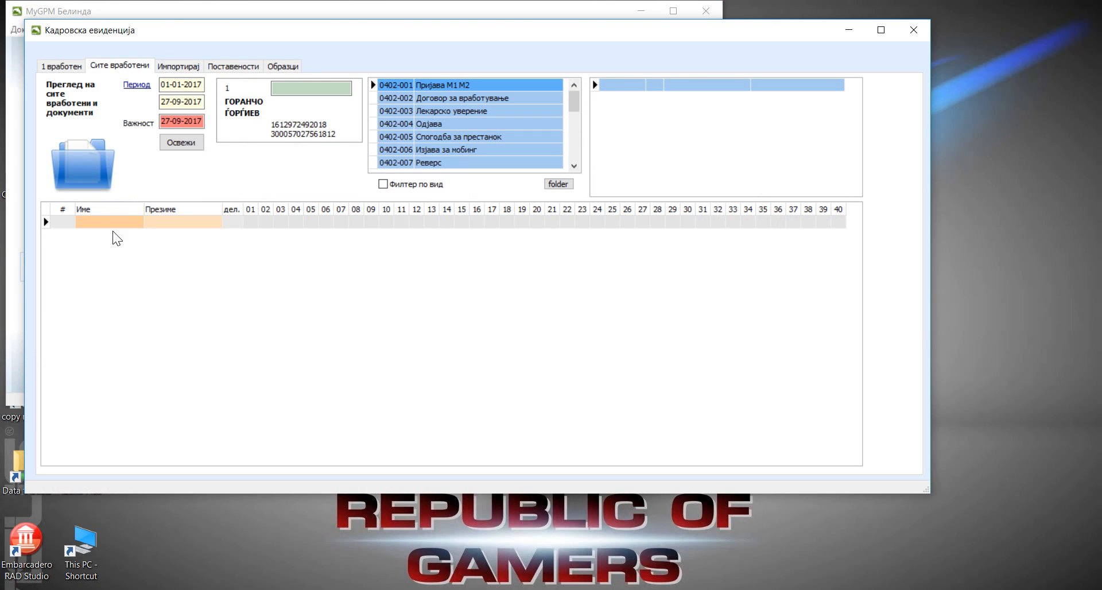
Switch to the Образци forms listing the two active 2017 employees.
left_click(282, 67)
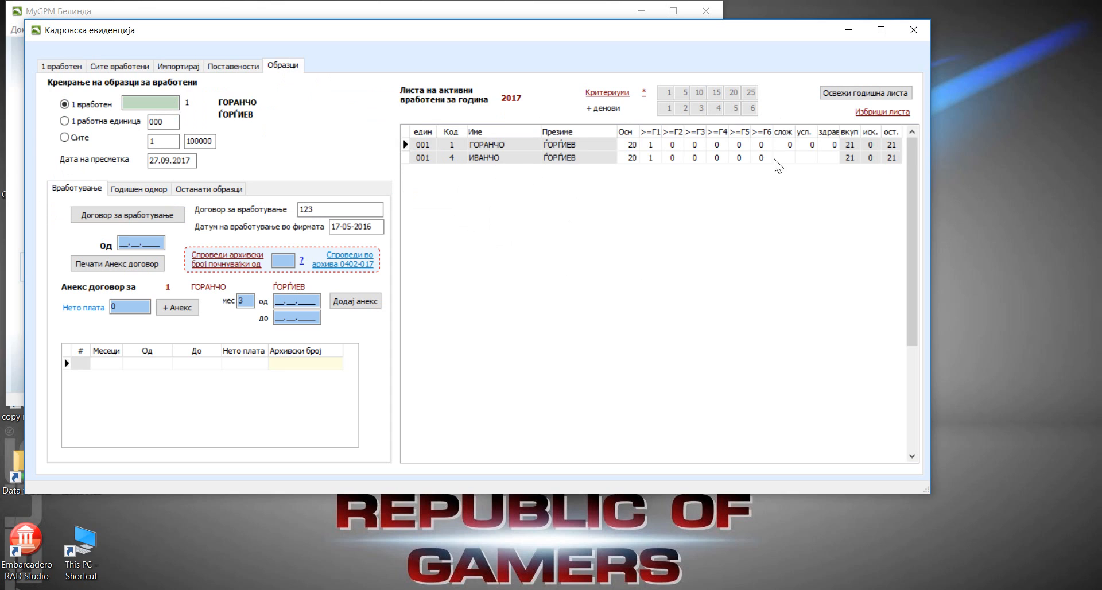
Refresh the yearly active list and set employee 1's annex start date to 01.10.2017.
left_click(851, 95)
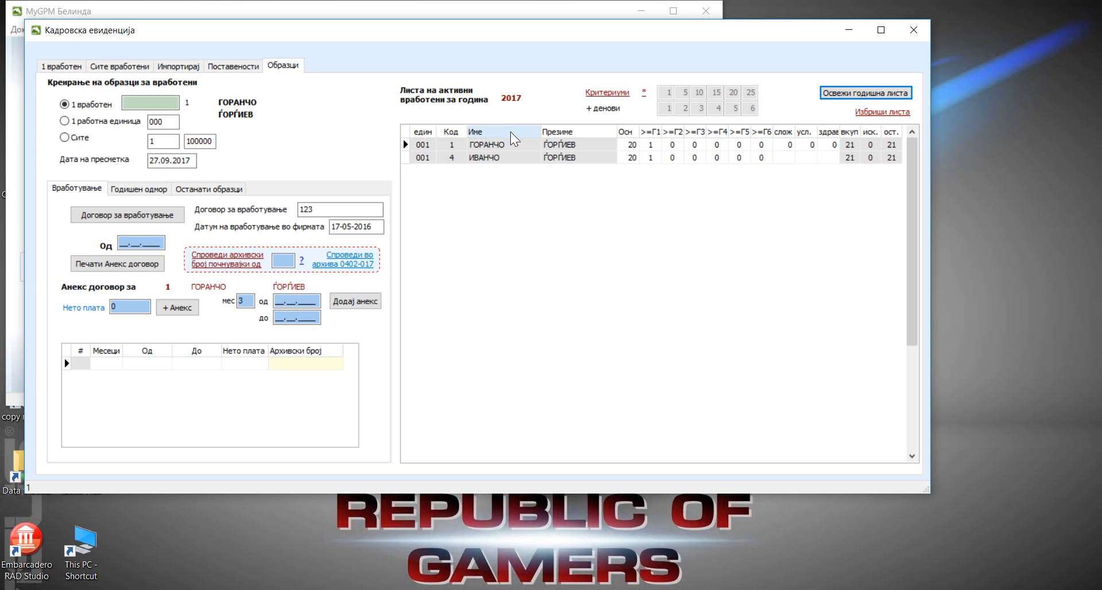
left_click(488, 145)
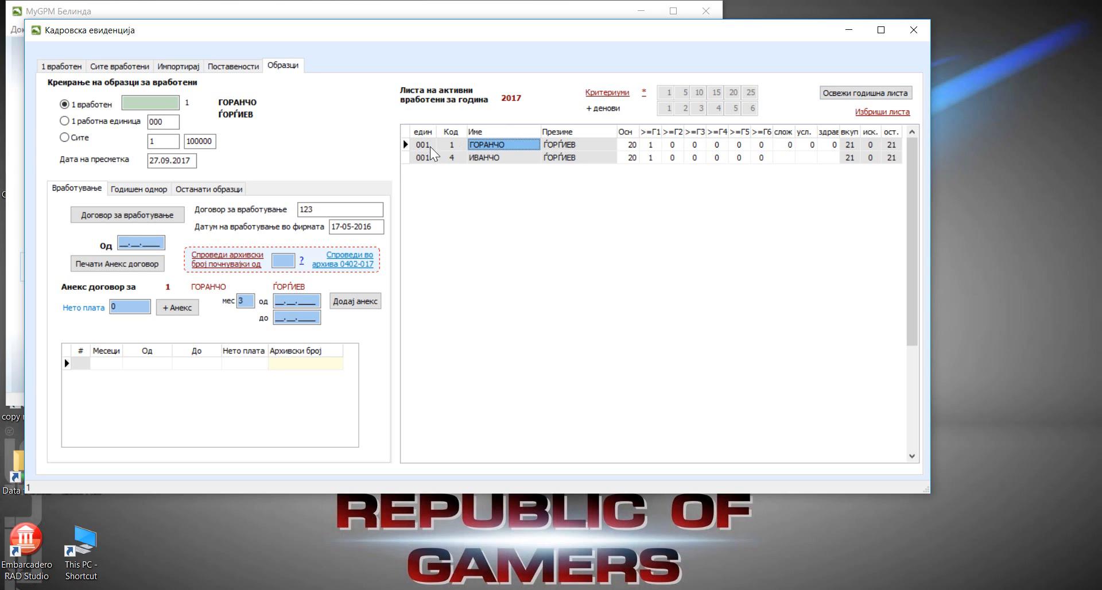
left_click(125, 243)
left_click(122, 243)
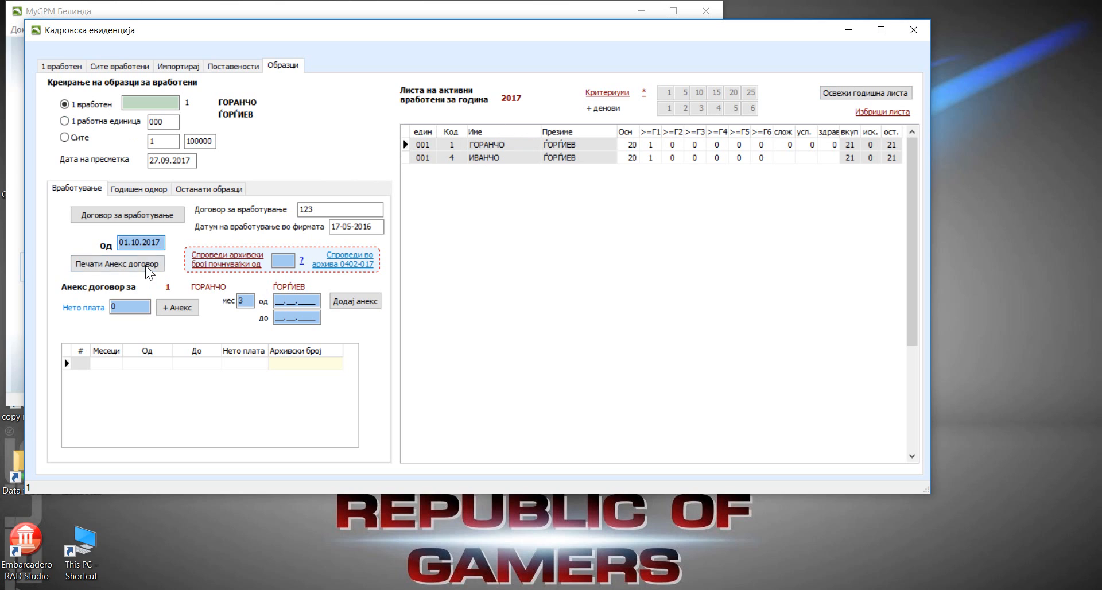
Add a 12000 net-salary annex for employee 1 from 01-10-2017, then select employee 4.
left_click(84, 313)
left_click_drag(120, 307, 116, 308)
left_click(173, 306)
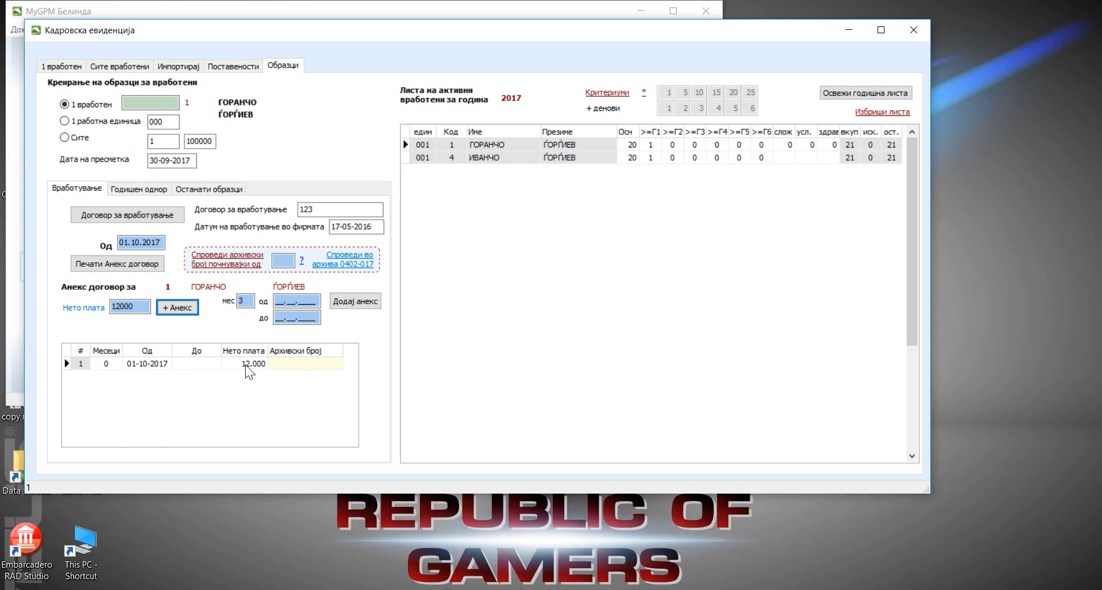
left_click(491, 157)
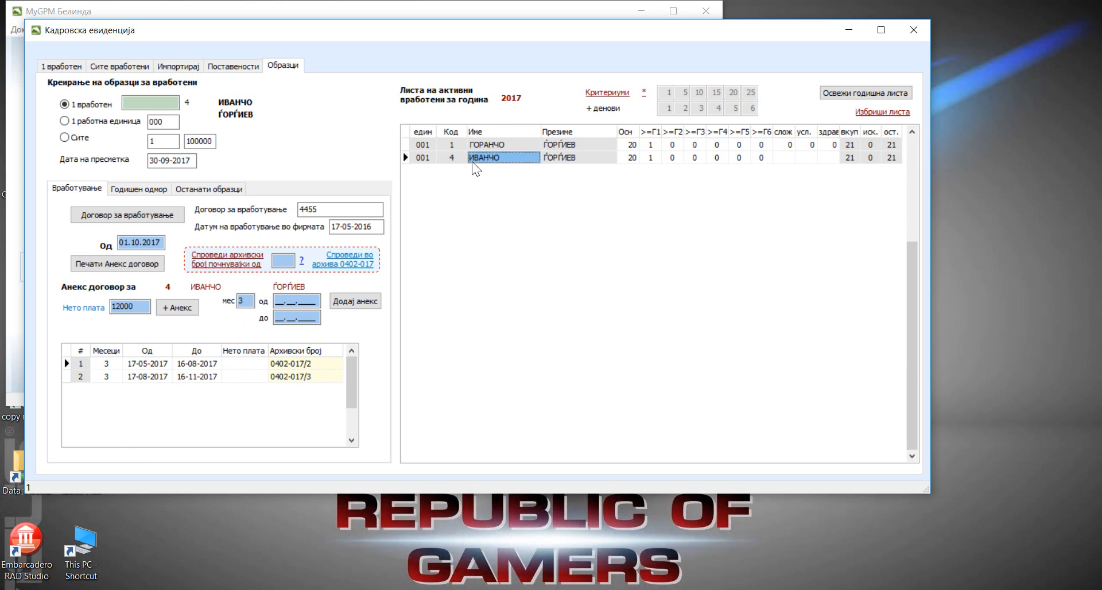
Add the 12000 net-salary annex for employee 4 and check both employees' annex tables.
left_click(177, 308)
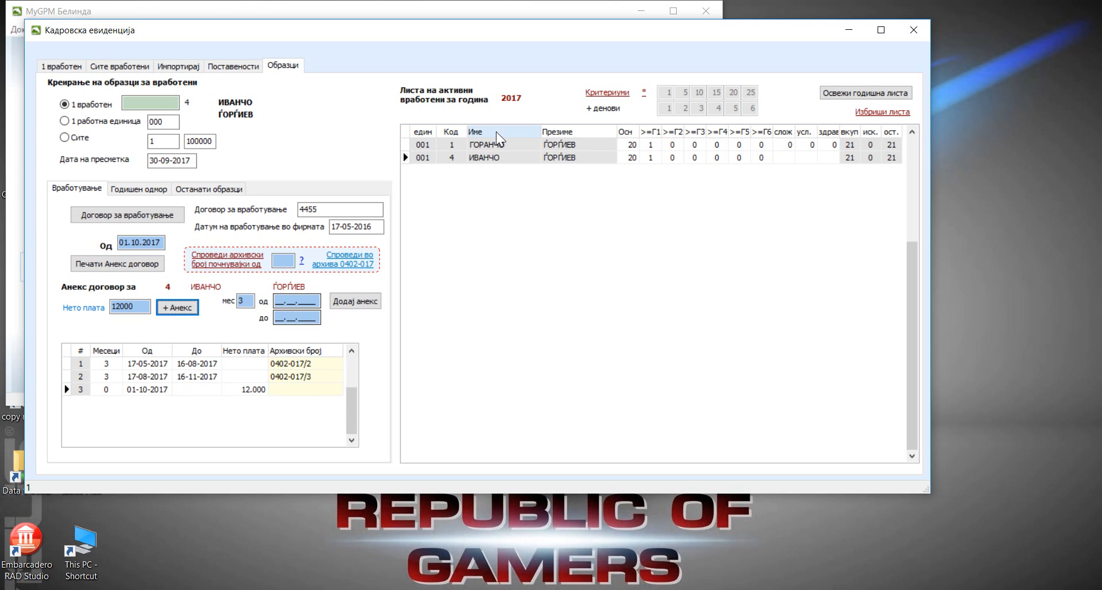
left_click(487, 150)
left_click(484, 157)
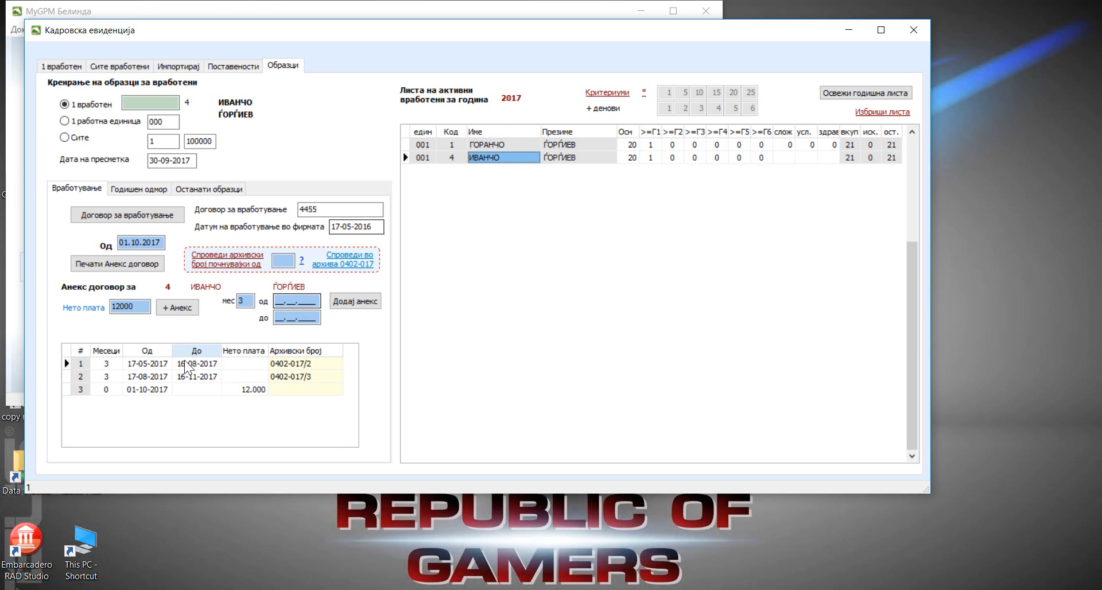
left_click(483, 146)
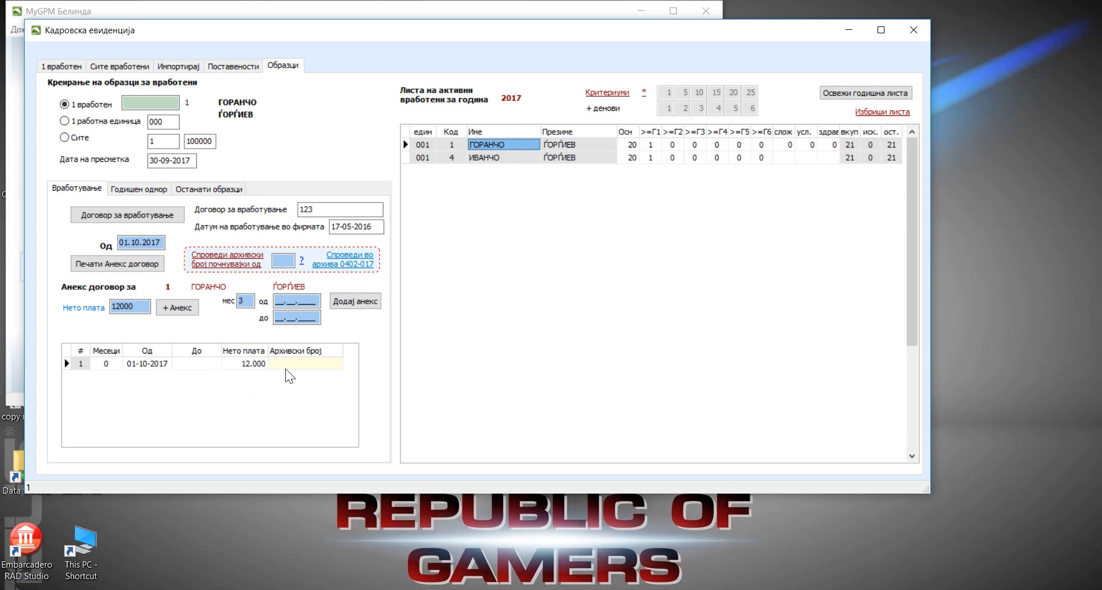
Archive all employees' new annexes starting at number 8 under 0402-017.
left_click(282, 260)
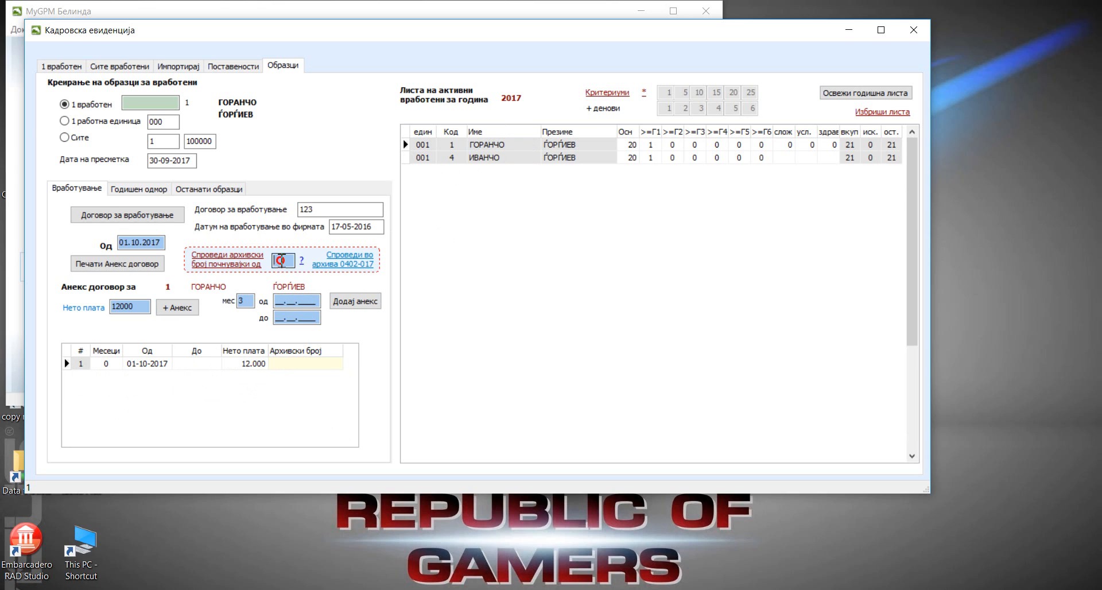
left_click(302, 262)
left_click_drag(286, 263, 265, 272)
left_click(68, 138)
left_click(232, 268)
Review employee 1's and employee 4's annex rows, including the new 01-10-2017 annex.
left_click(429, 143)
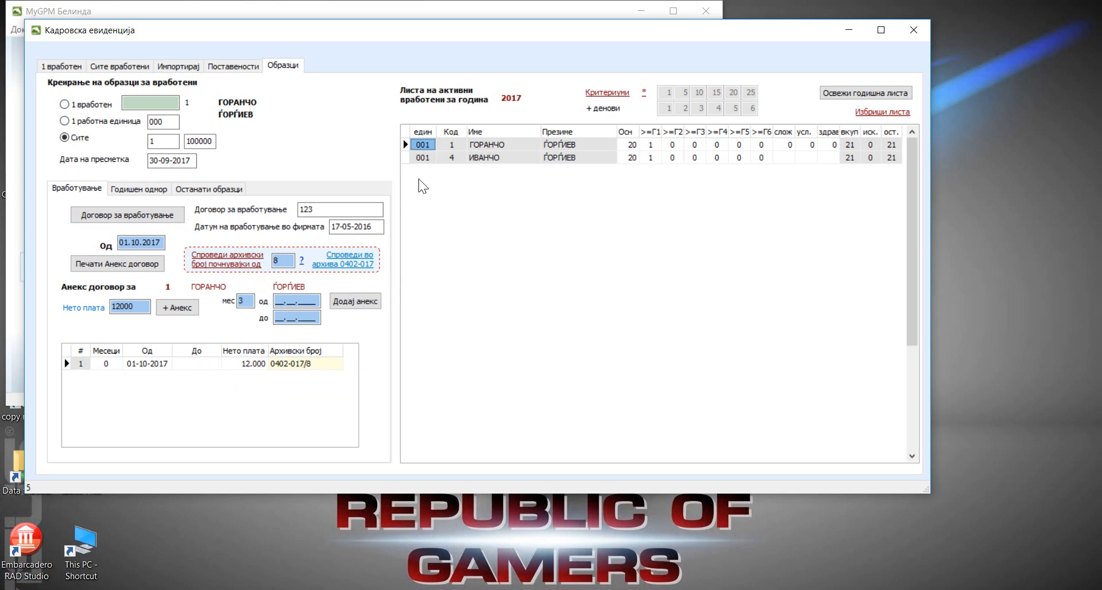
left_click(425, 157)
left_click(304, 390)
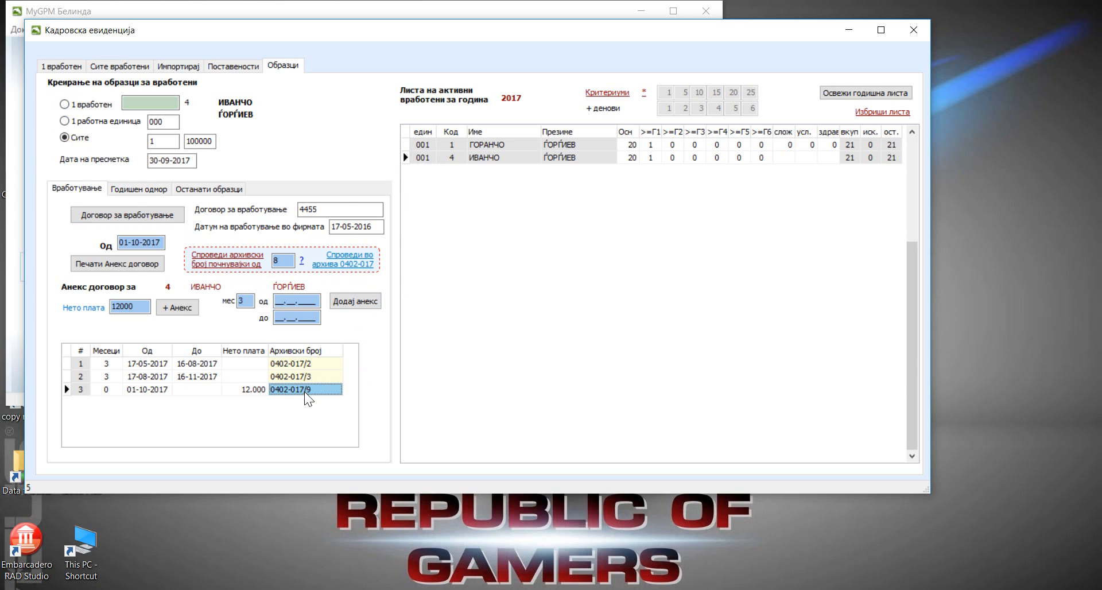
left_click(154, 391)
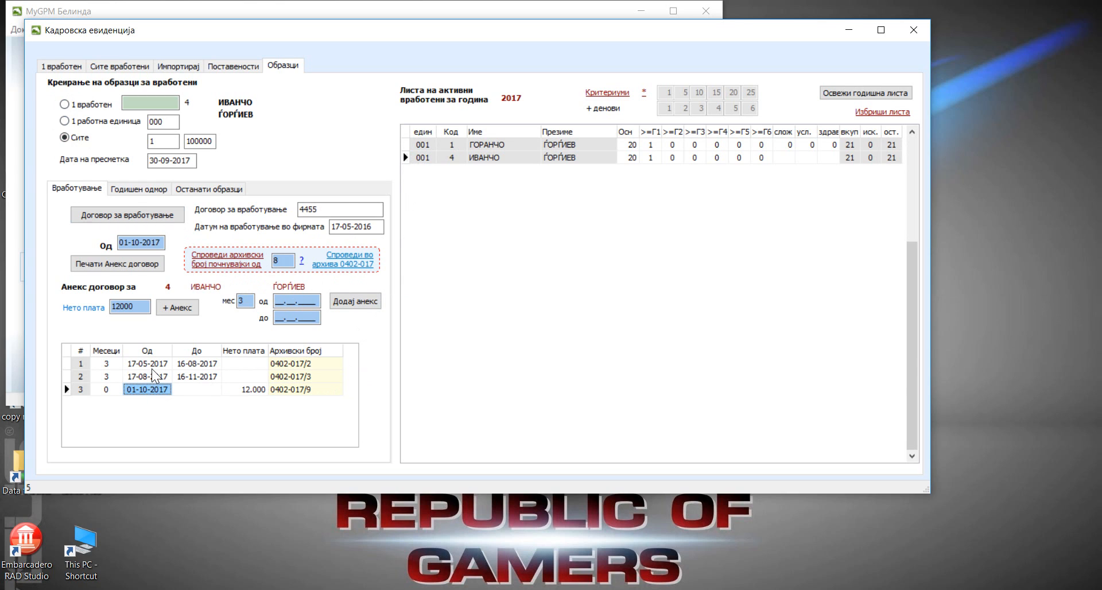
left_click(152, 363)
left_click(152, 373)
left_click(149, 389)
left_click(153, 363)
left_click(153, 373)
left_click(153, 363)
left_click(153, 376)
left_click(139, 388)
Preview the printable annex contracts, scroll through annex no. 3, then close the preview.
left_click(110, 264)
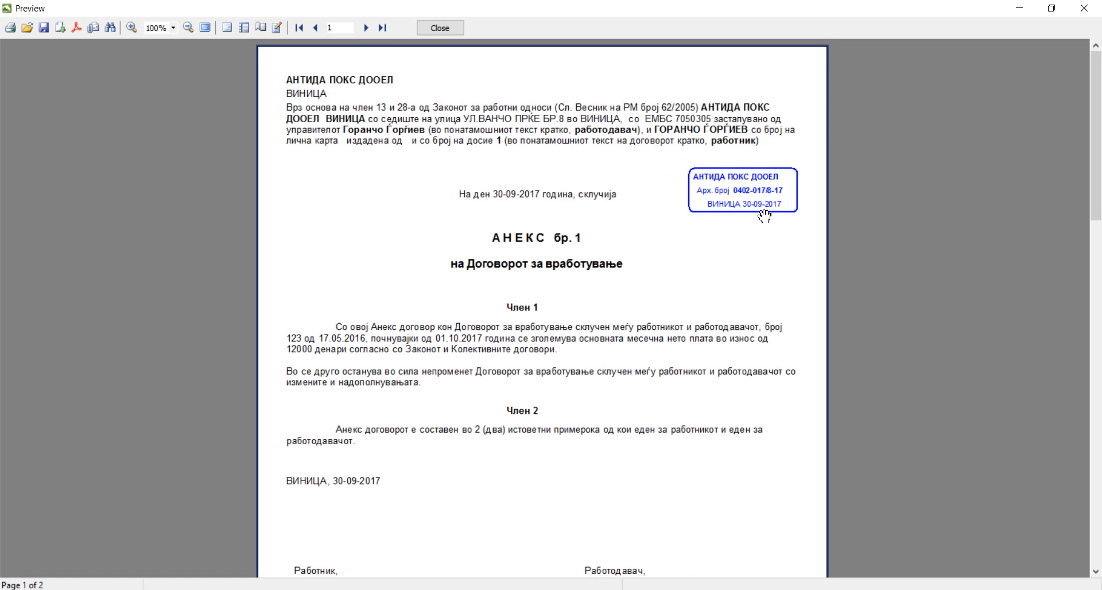
scroll(764, 216, "down", 10)
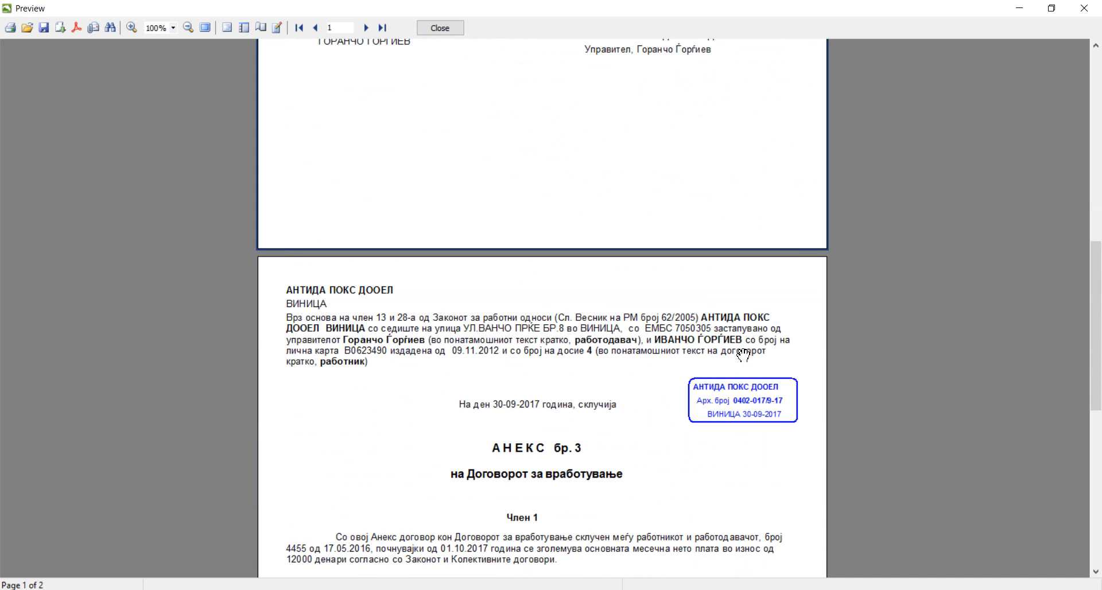
scroll(734, 348, "up", 10)
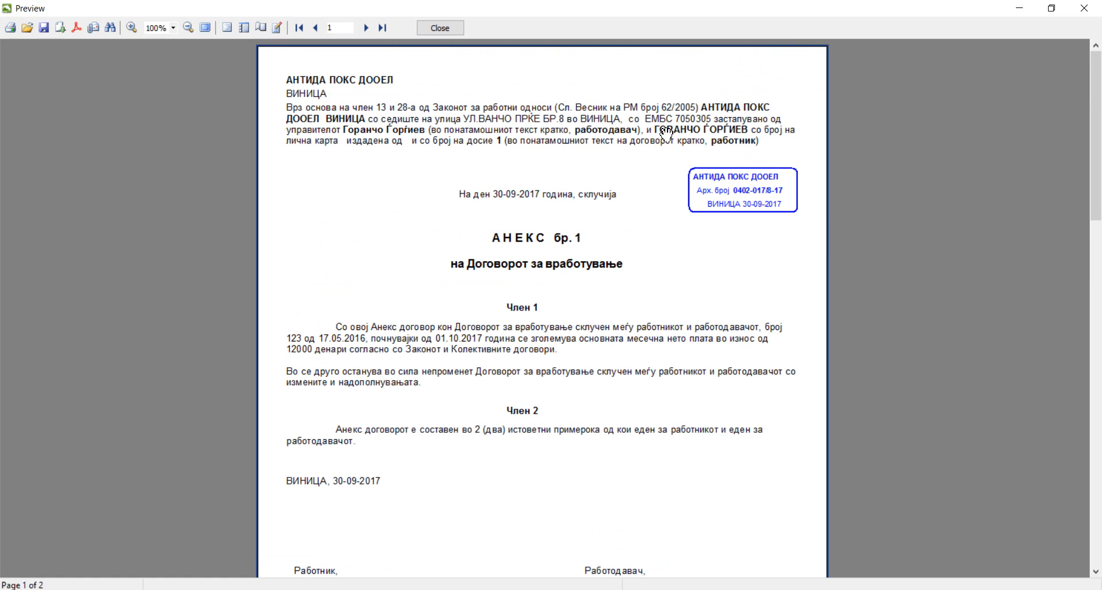
scroll(735, 254, "down", 10)
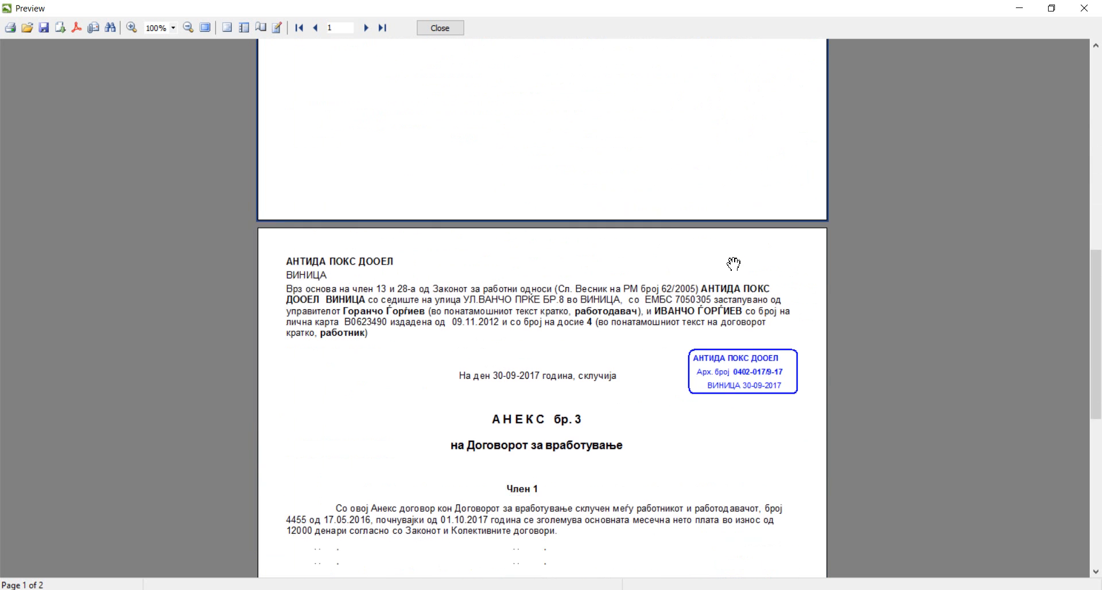
scroll(727, 307, "down", 5)
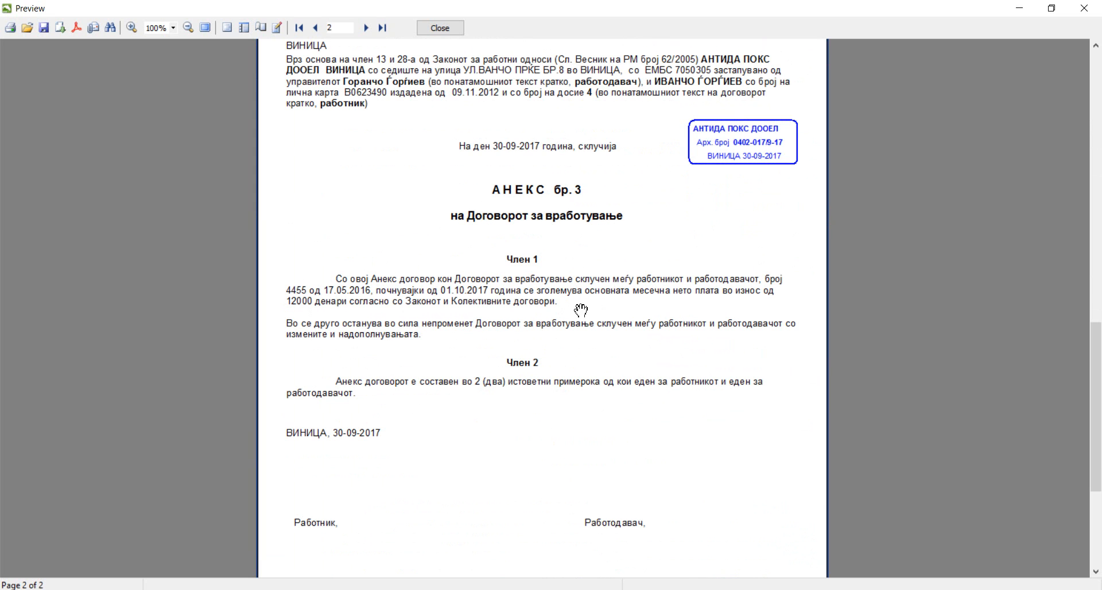
scroll(599, 318, "up", 4)
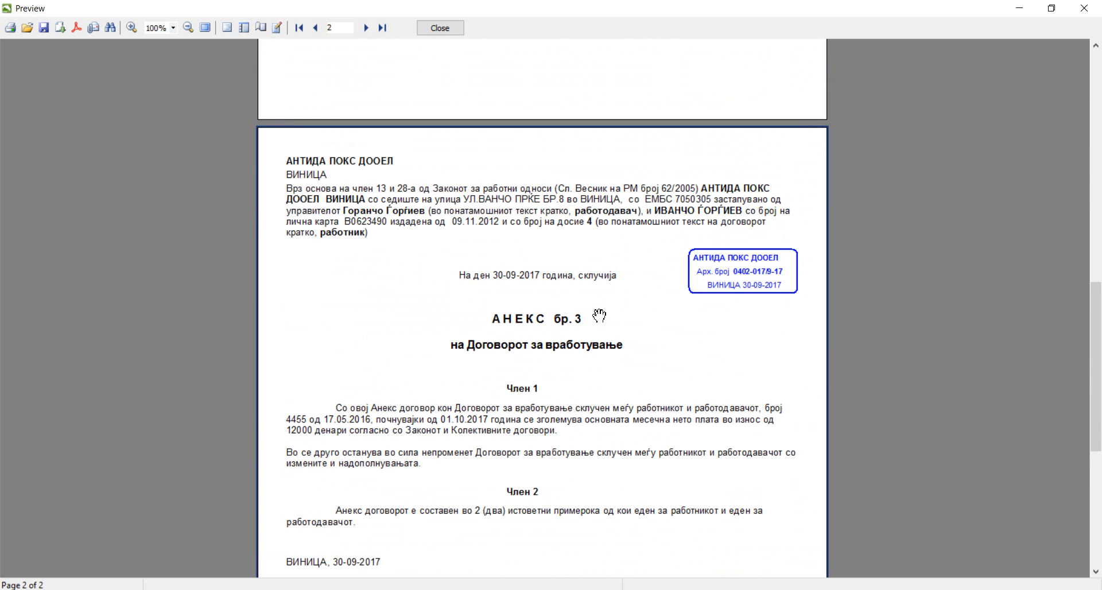
left_click(428, 29)
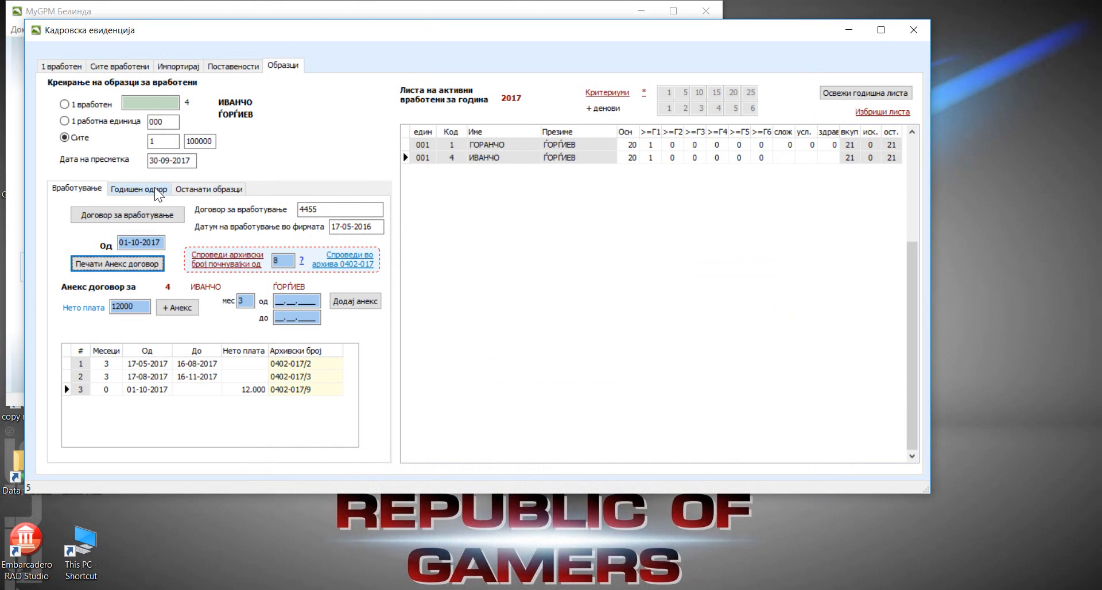
Change the calculation date to 29-09-2017 and generate the annex preview for all employees.
left_click(151, 160)
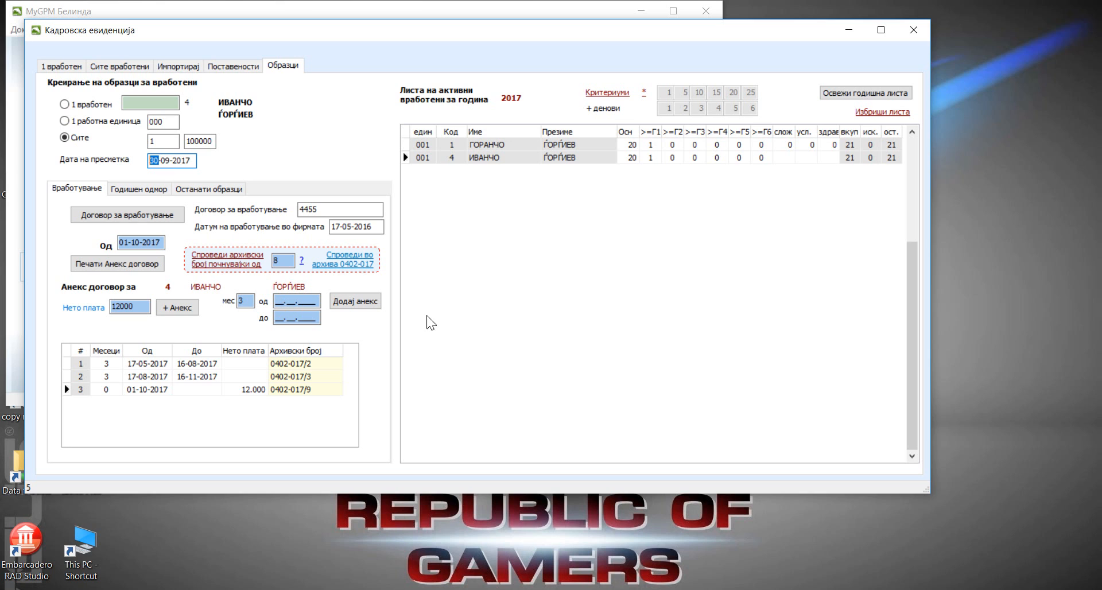
left_click(1041, 589)
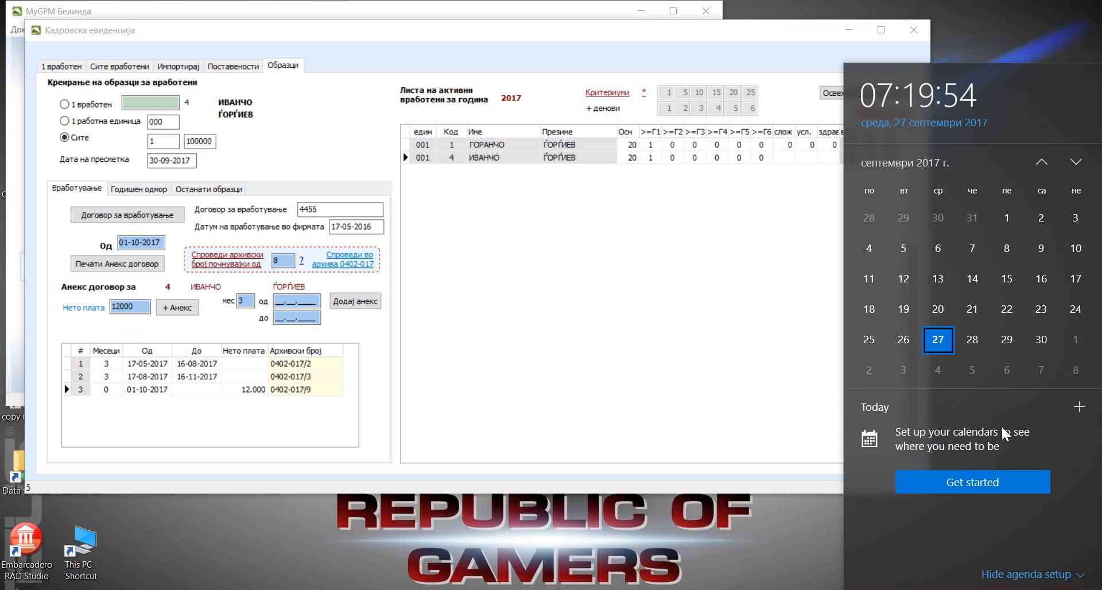
left_click(155, 161)
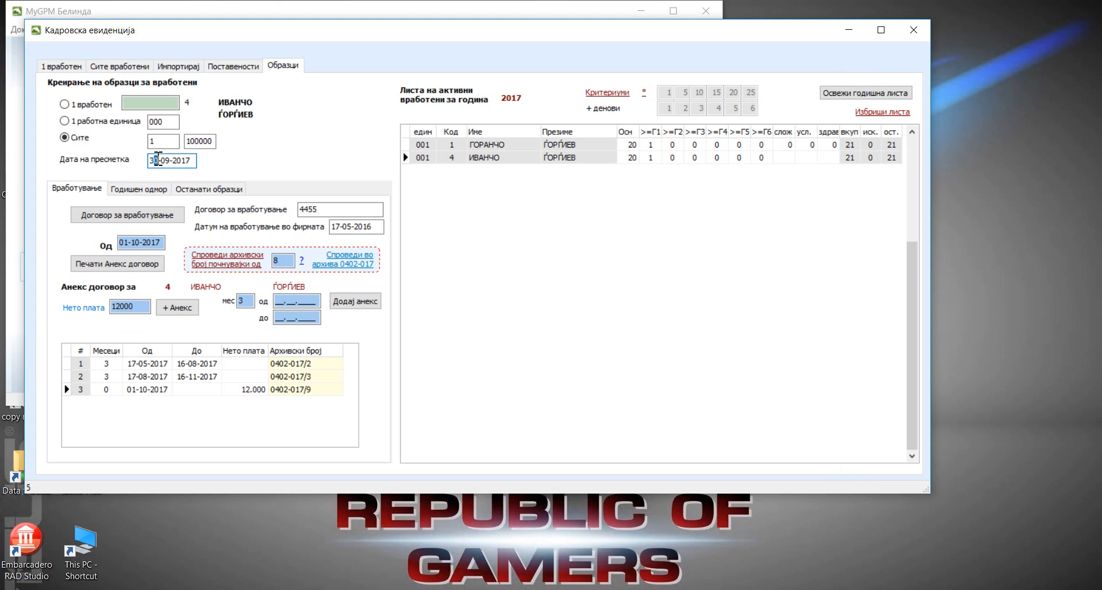
left_click_drag(162, 161, 141, 161)
left_click(134, 266)
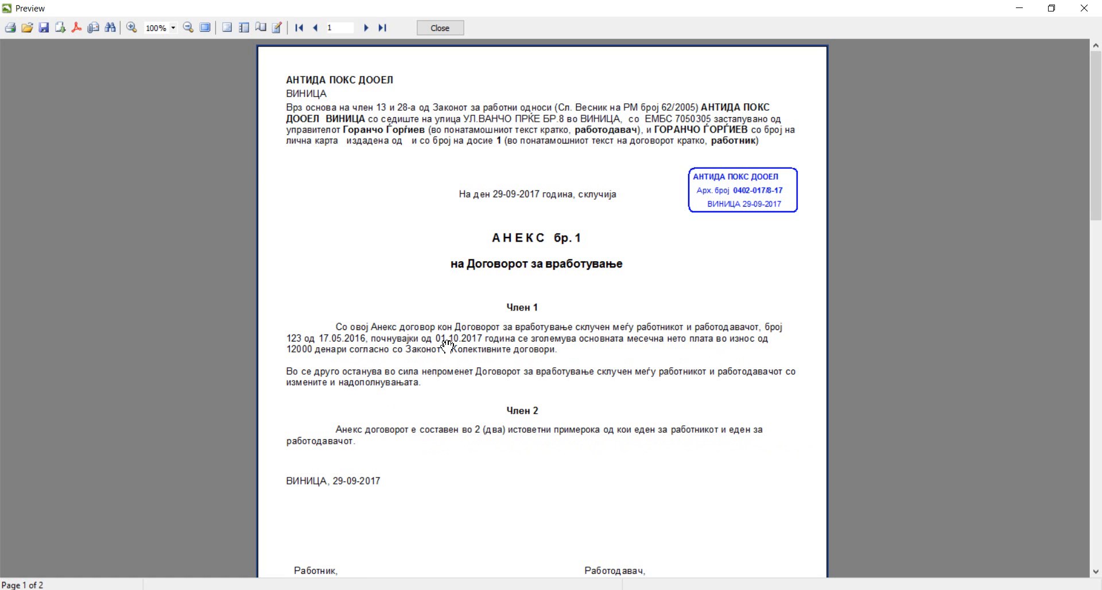
Close the annex print preview.
left_click(433, 28)
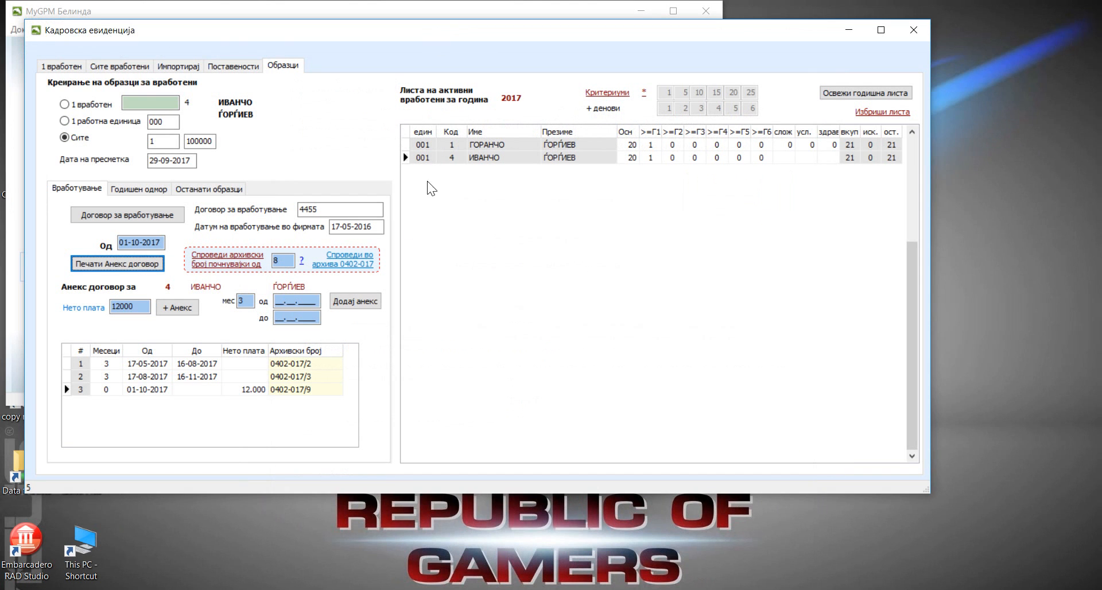
Replace employee code 1's contract number 123 with 0402-016/1.
left_click(490, 146)
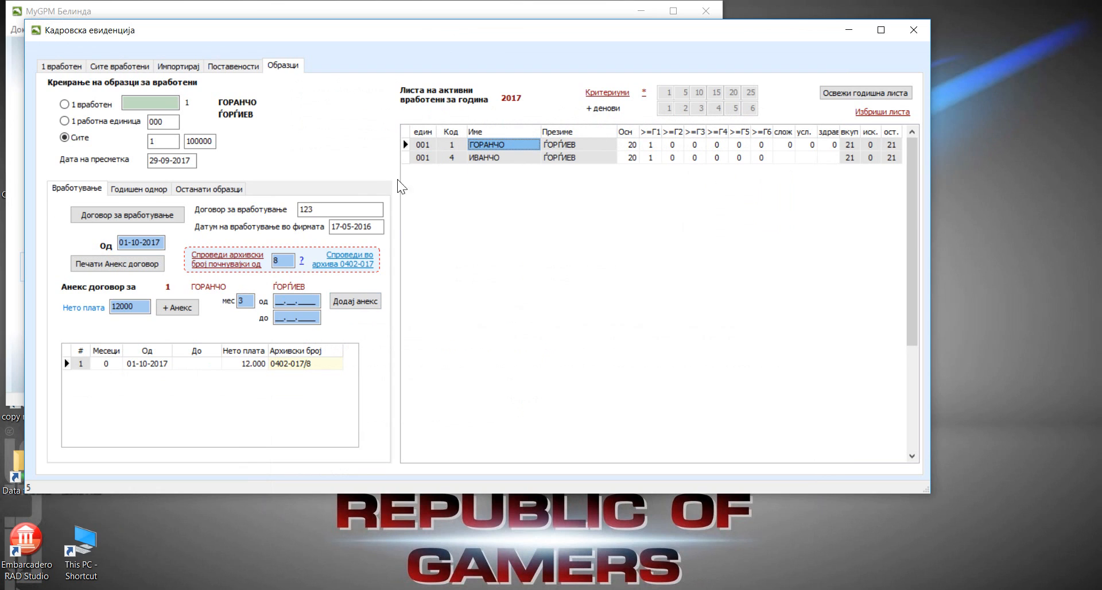
left_click(481, 157)
left_click(483, 144)
double_click(318, 209)
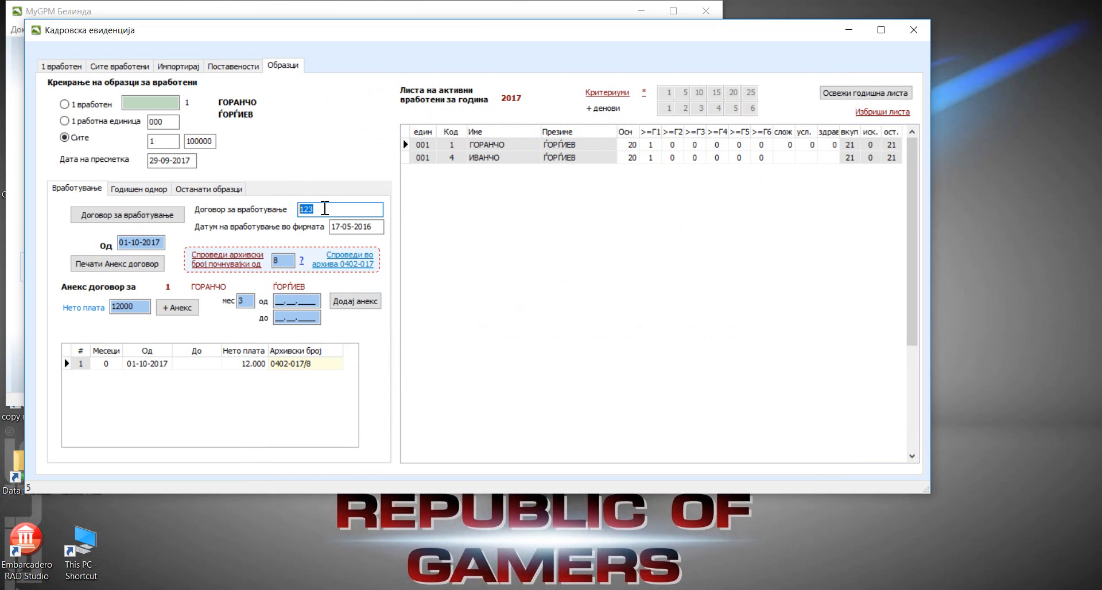
left_click(555, 146)
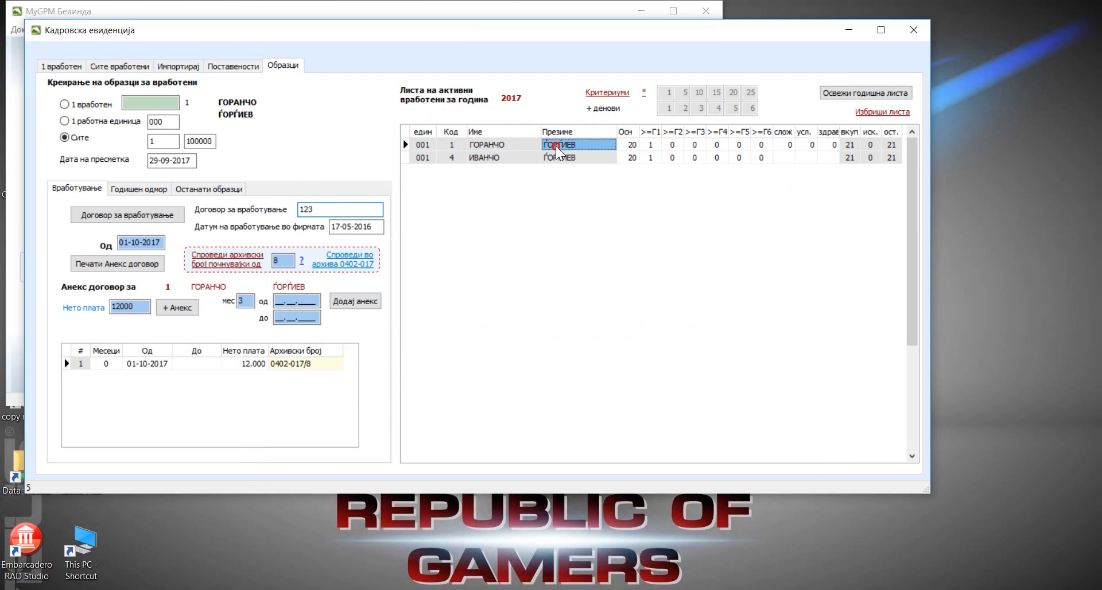
left_click(304, 208)
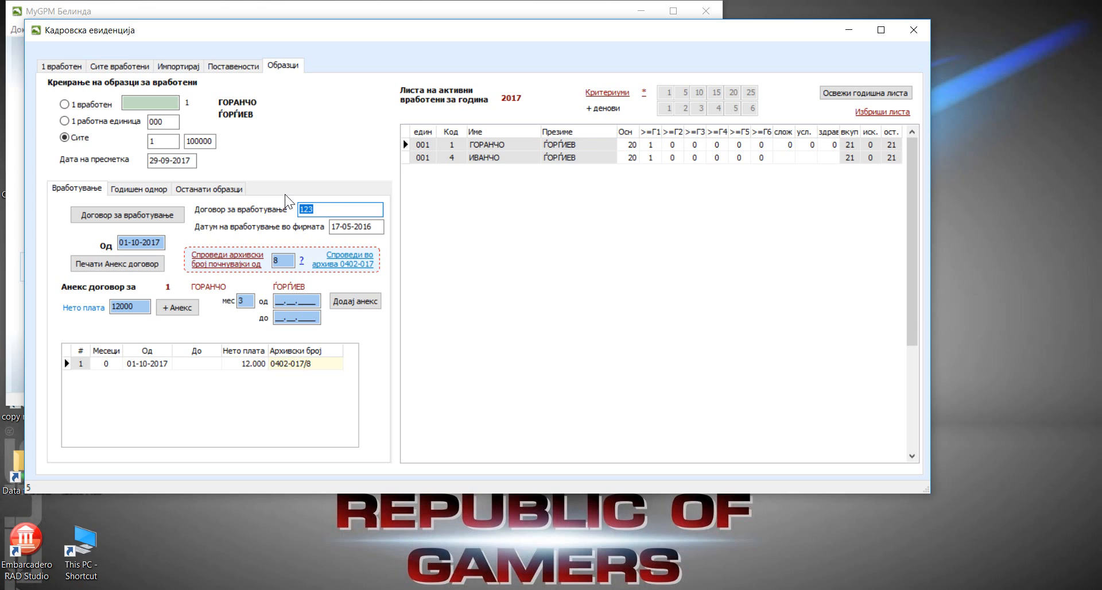
type("55/17")
left_click_drag(324, 209, 269, 208)
type("0402-016/1")
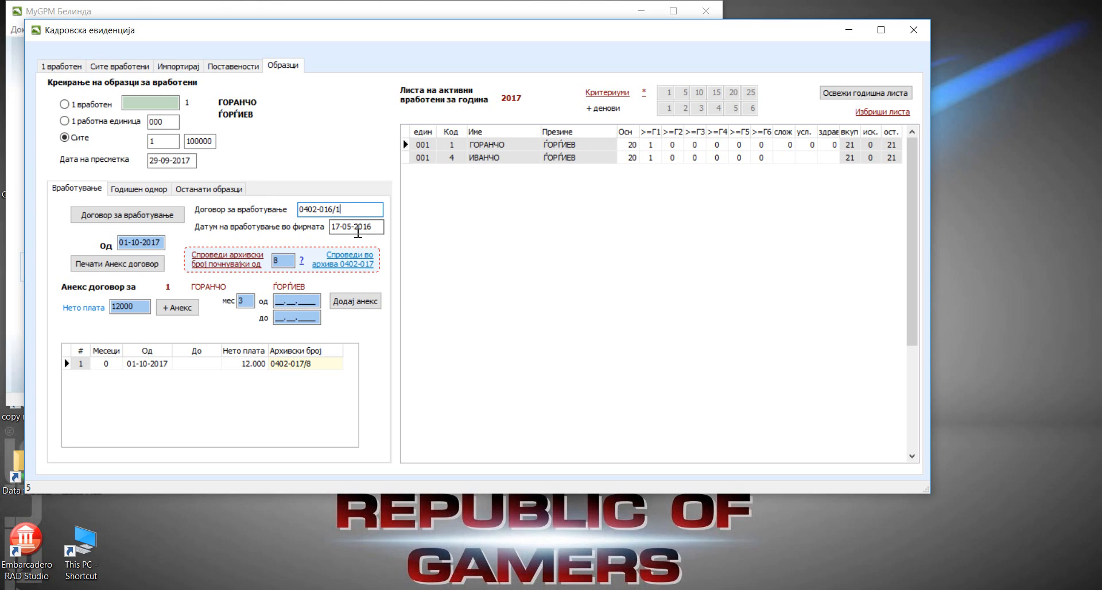
Correct the hire date to 17-05-2016 and limit annex printing to 1 вработен.
left_click(368, 225)
type("6")
left_click(68, 105)
left_click(102, 263)
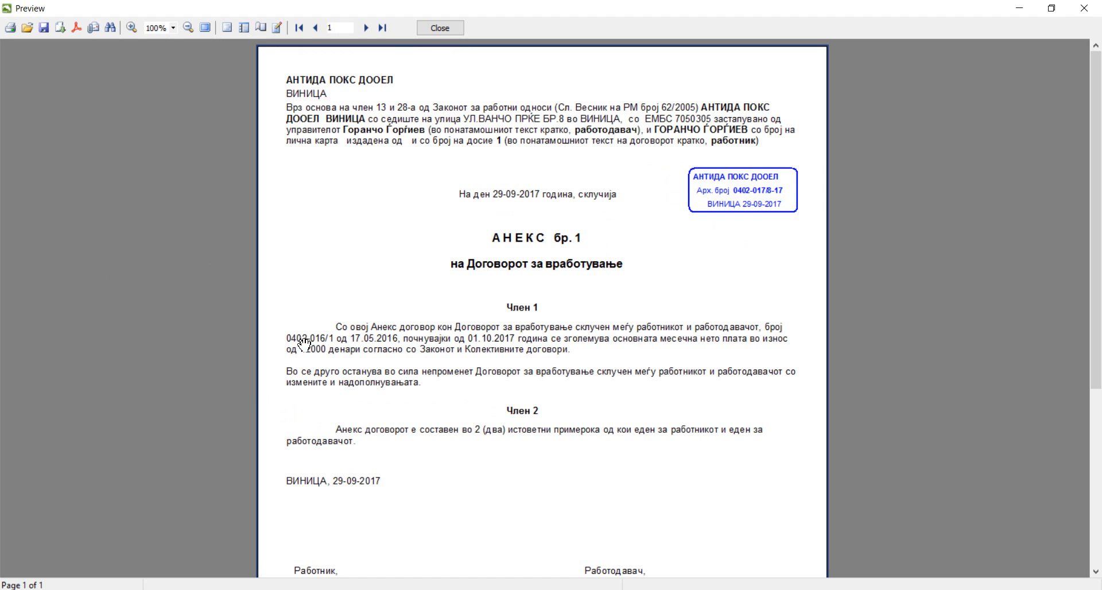
left_click(436, 30)
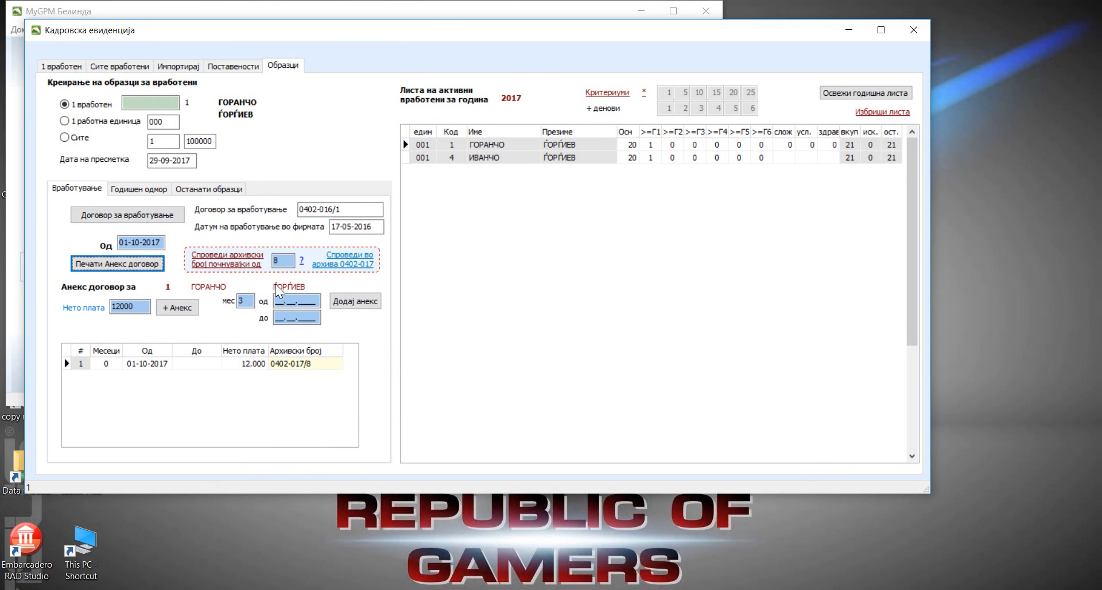
Set annex generation to Сите, then check Архива for archived 0402-002 Договор за вработување contracts.
left_click(80, 139)
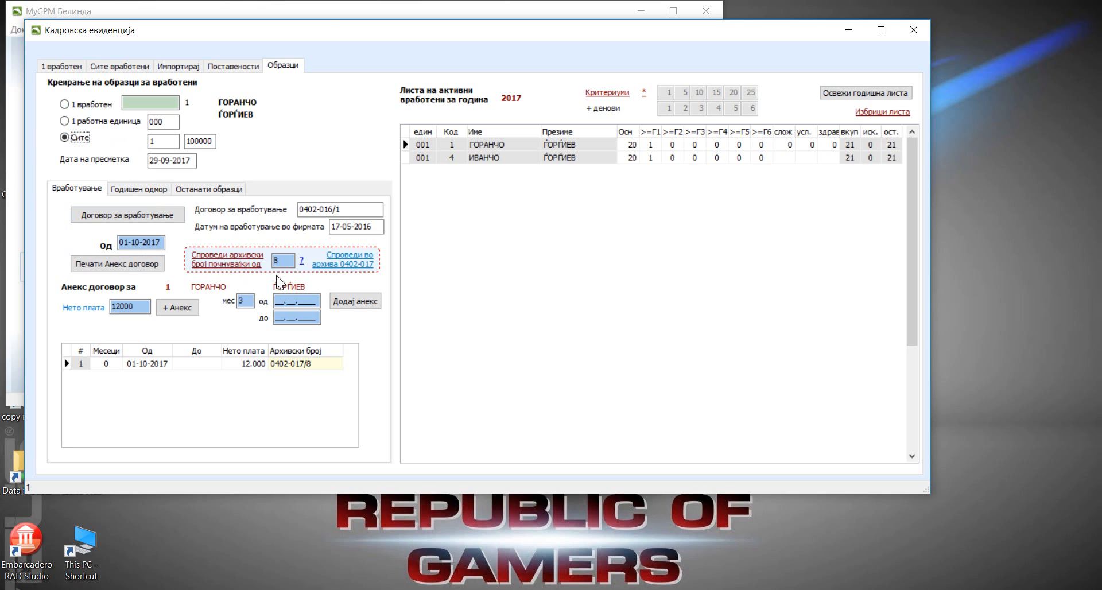
left_click_drag(332, 27, 401, 31)
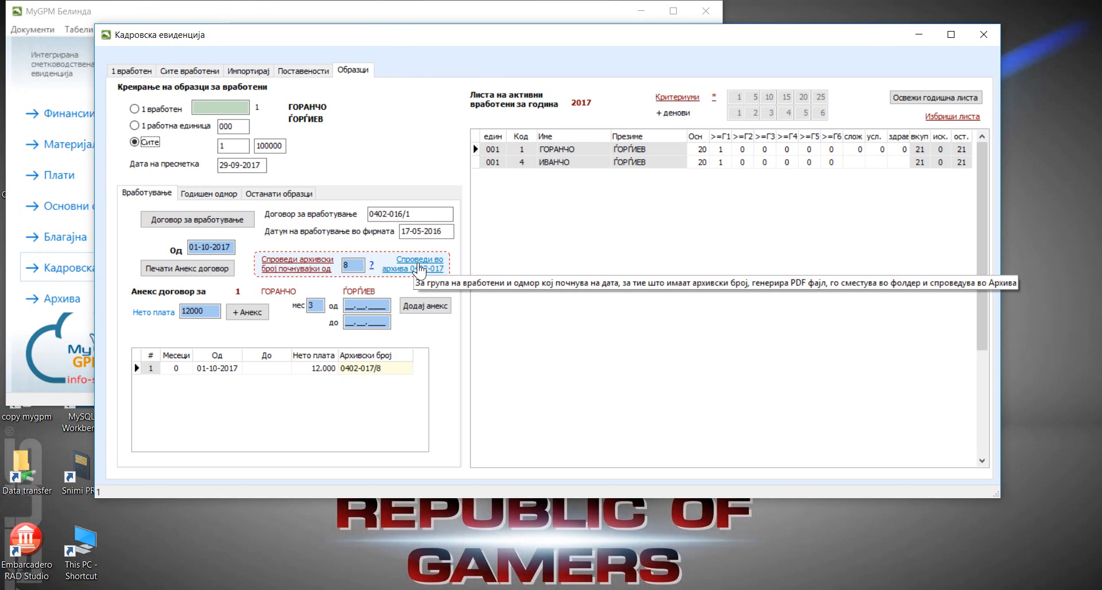
left_click(58, 298)
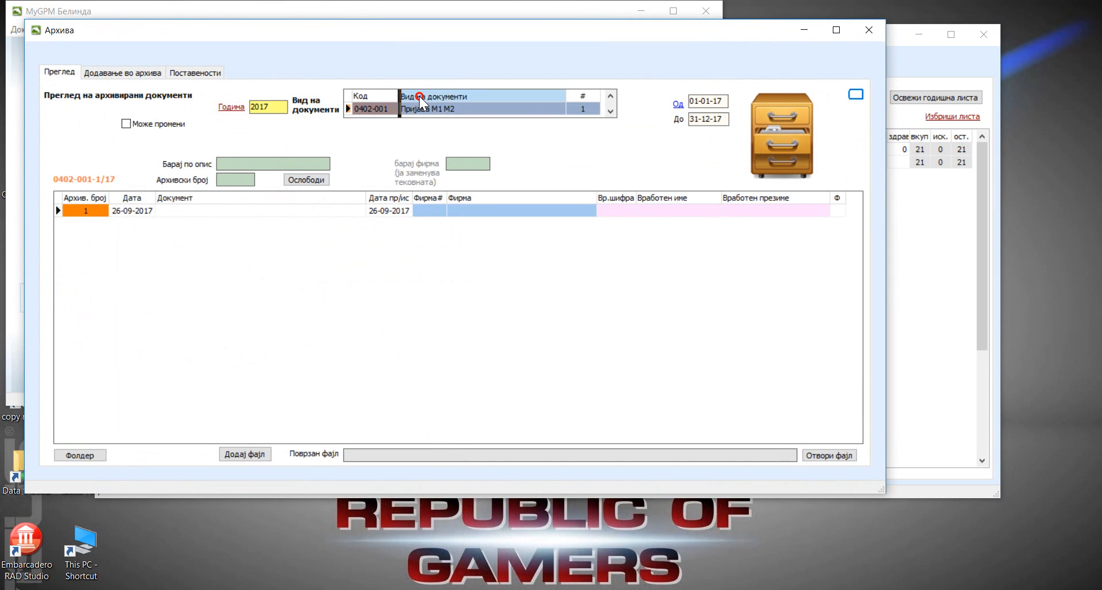
left_click(419, 95)
left_click(429, 120)
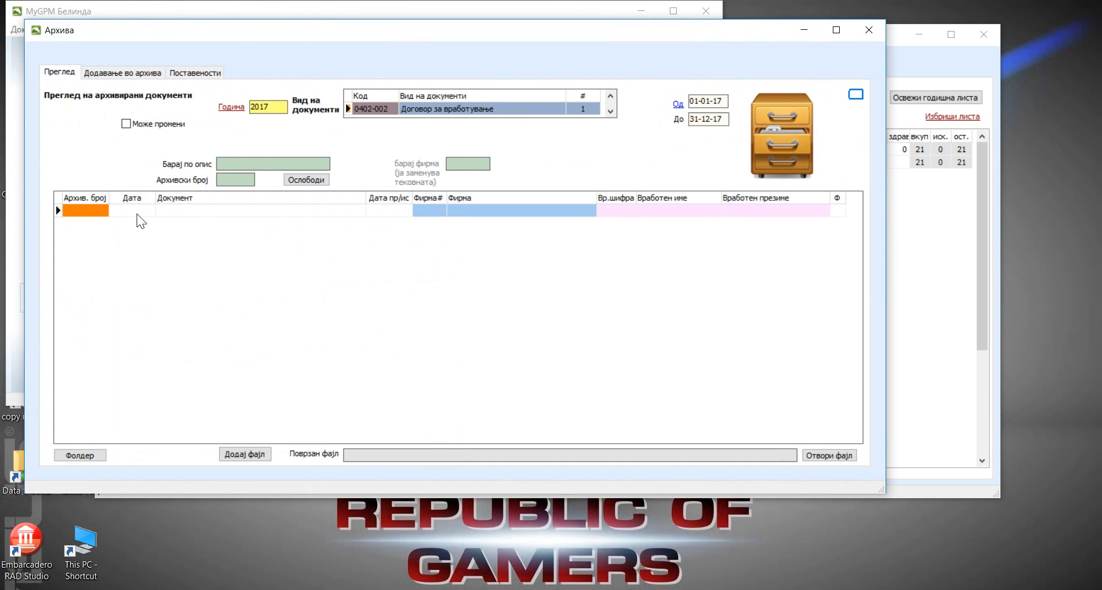
left_click(870, 29)
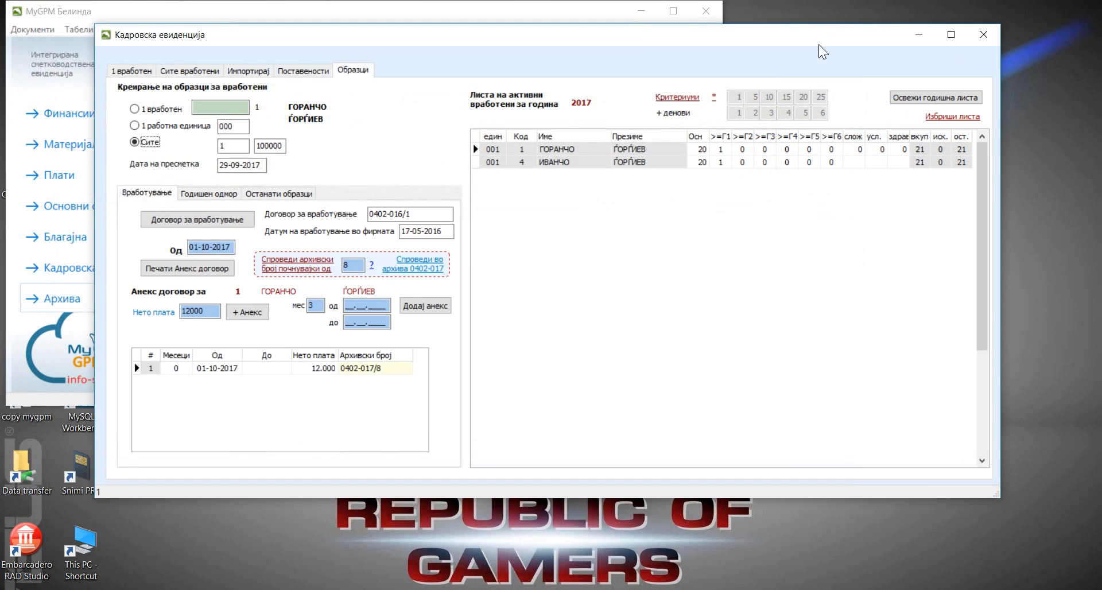